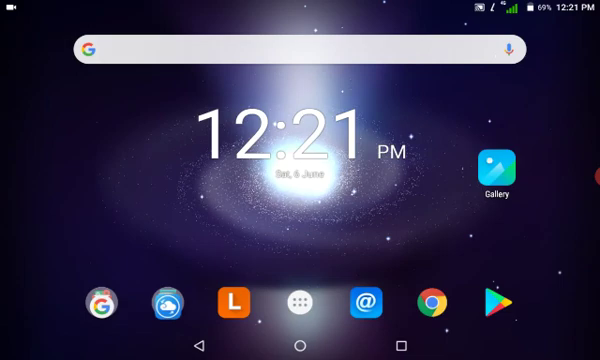
Start the volume-button screenshot combination and swipe to the next home page of shortcuts.
key(XF86AudioRaiseVolume)
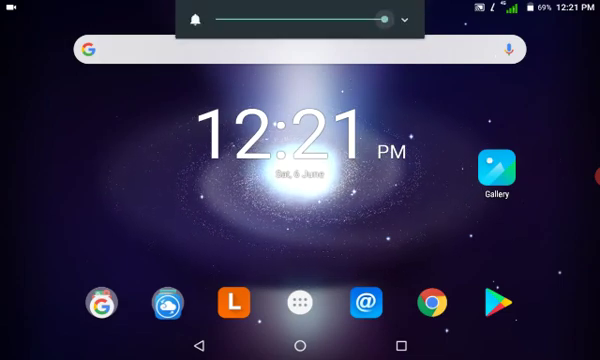
drag(450, 180, 340, 180)
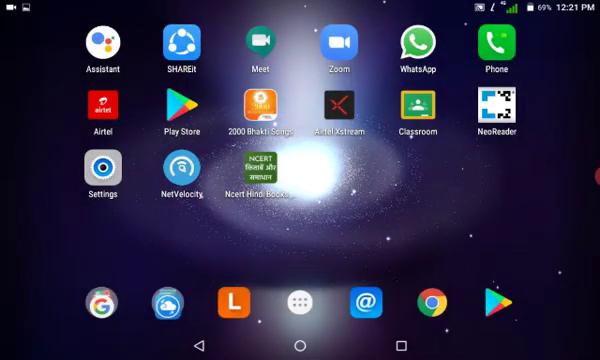
Open and close the app drawer, then expand the screen recorder bubble's controls.
click(300, 302)
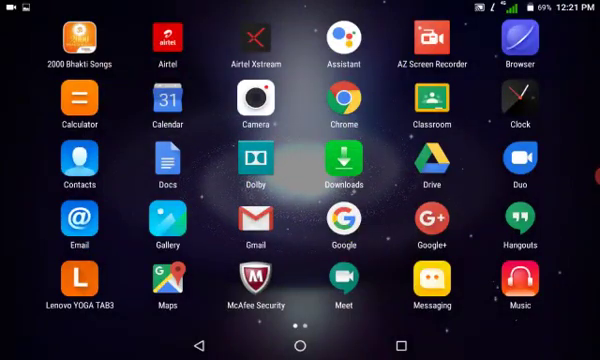
key(Escape)
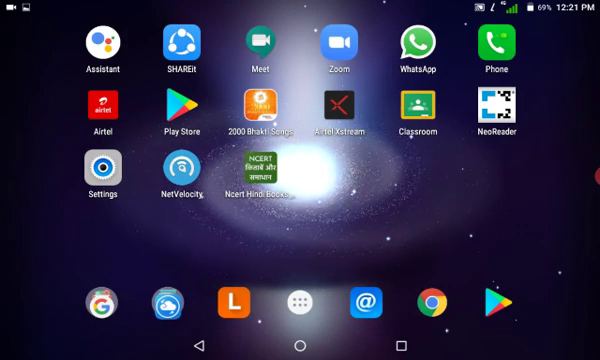
click(594, 176)
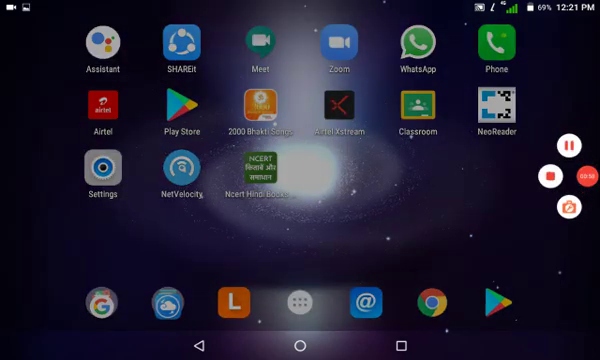